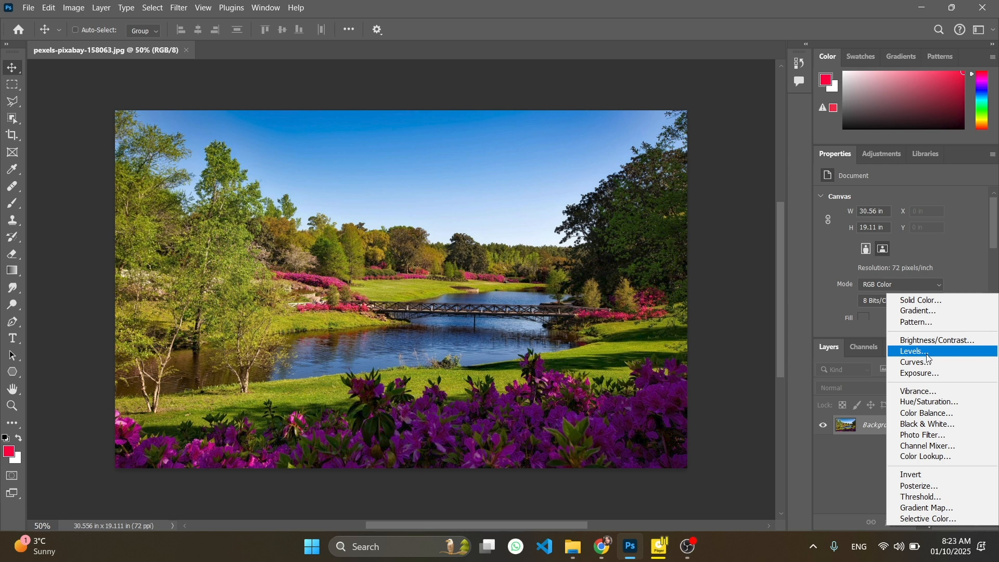
Add a Levels adjustment layer with midtones at 0.50 and the output white level at 107
click(928, 351)
drag(994, 279, 901, 291)
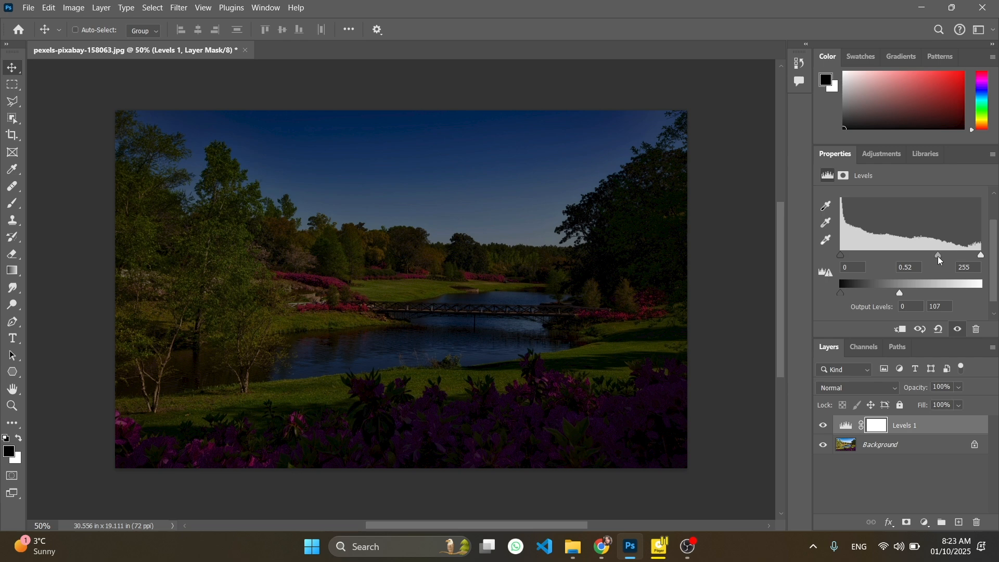
drag(939, 256, 940, 255)
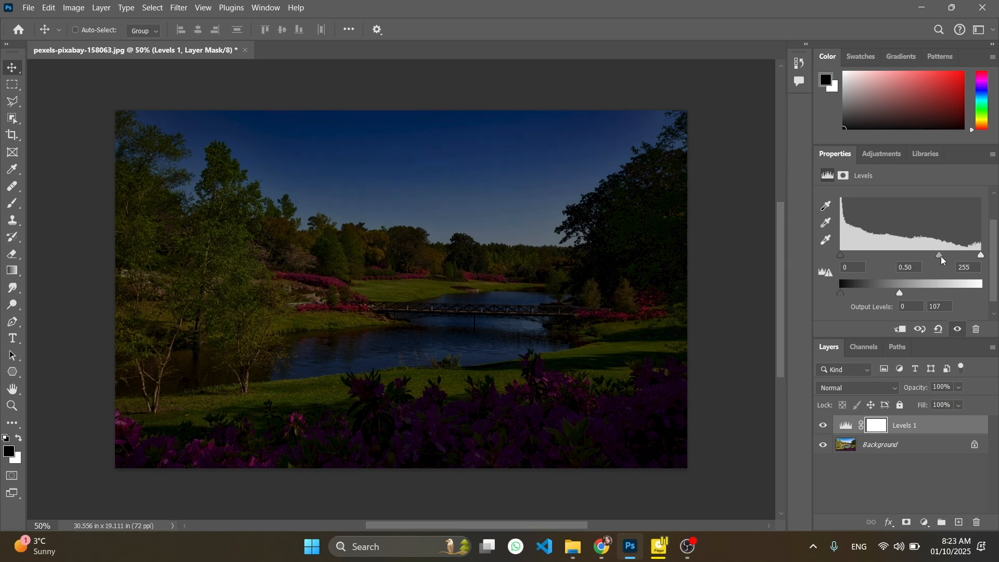
Add a Hue/Saturation adjustment layer with saturation at -47
click(925, 522)
click(956, 398)
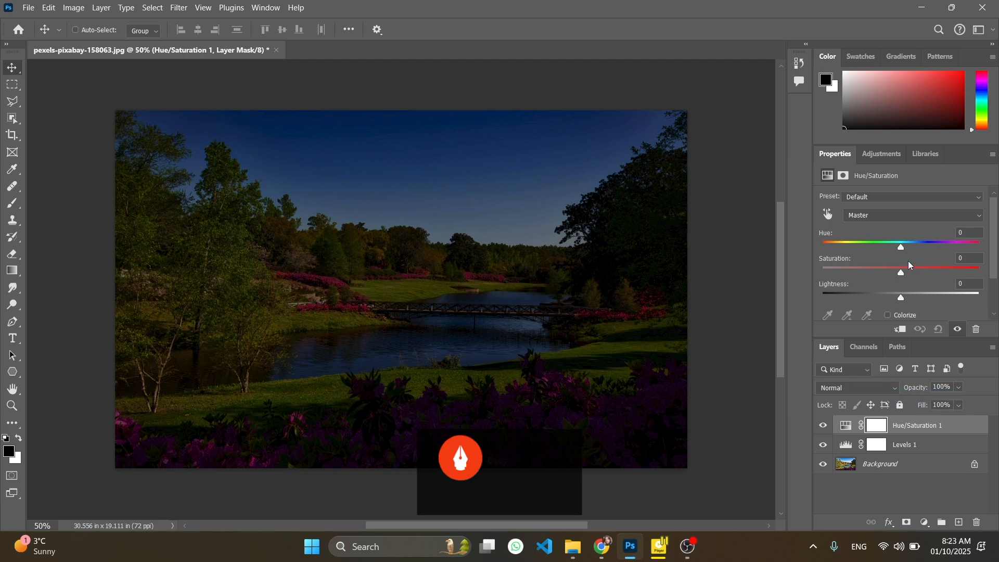
drag(903, 272, 865, 275)
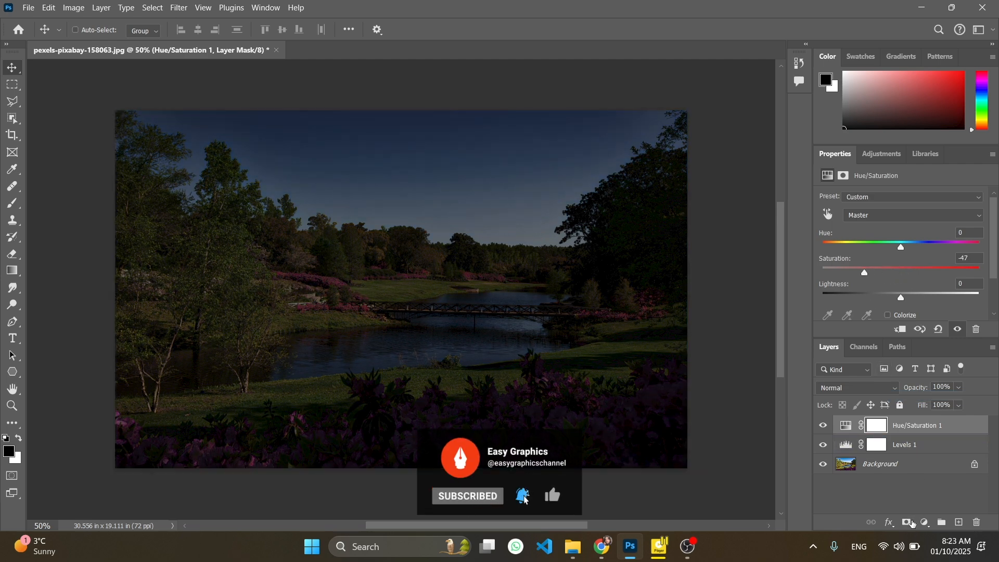
Add a Color Lookup adjustment layer in Normal mode using the NightFromDay.CUBE 3D LUT
click(926, 523)
click(926, 452)
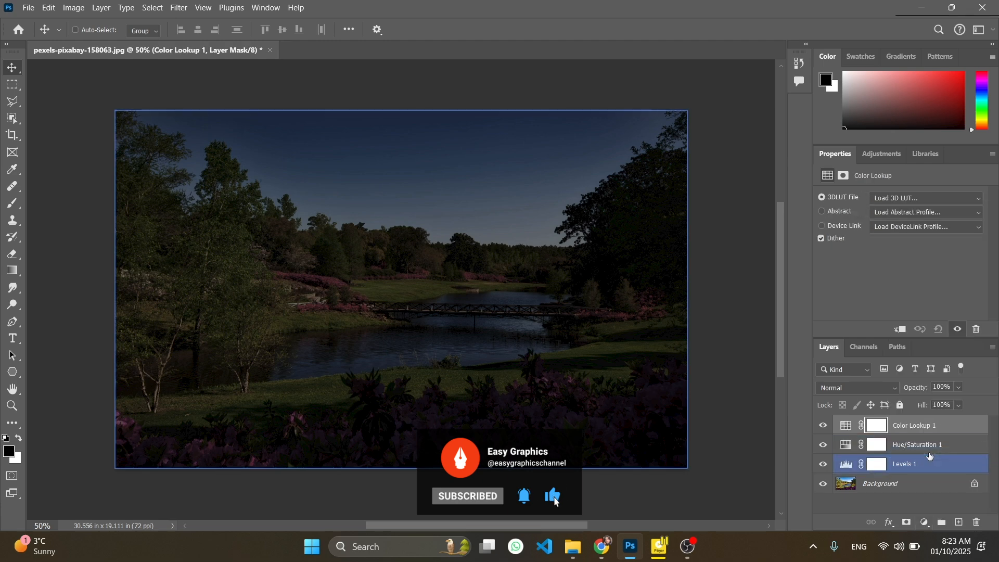
click(872, 386)
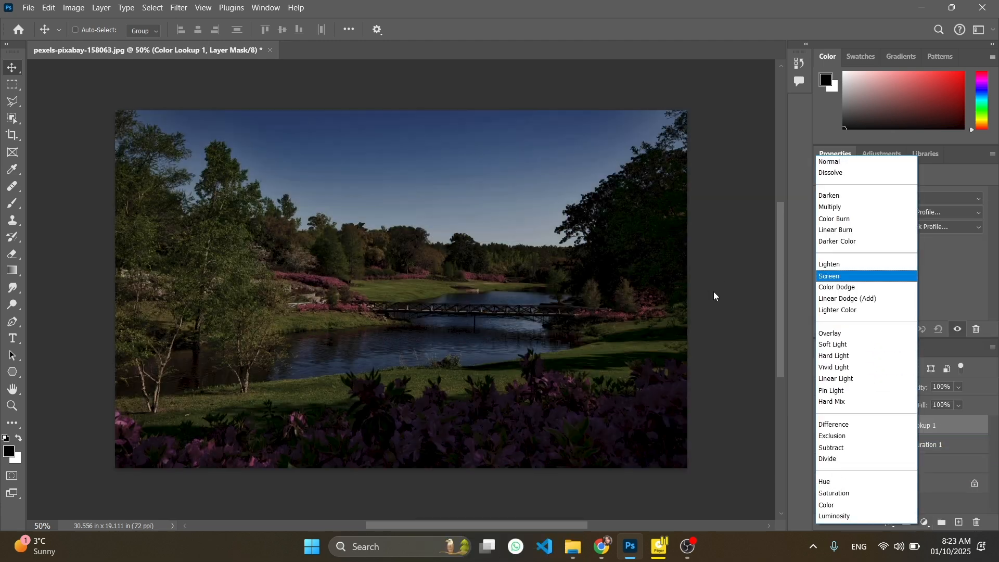
click(714, 296)
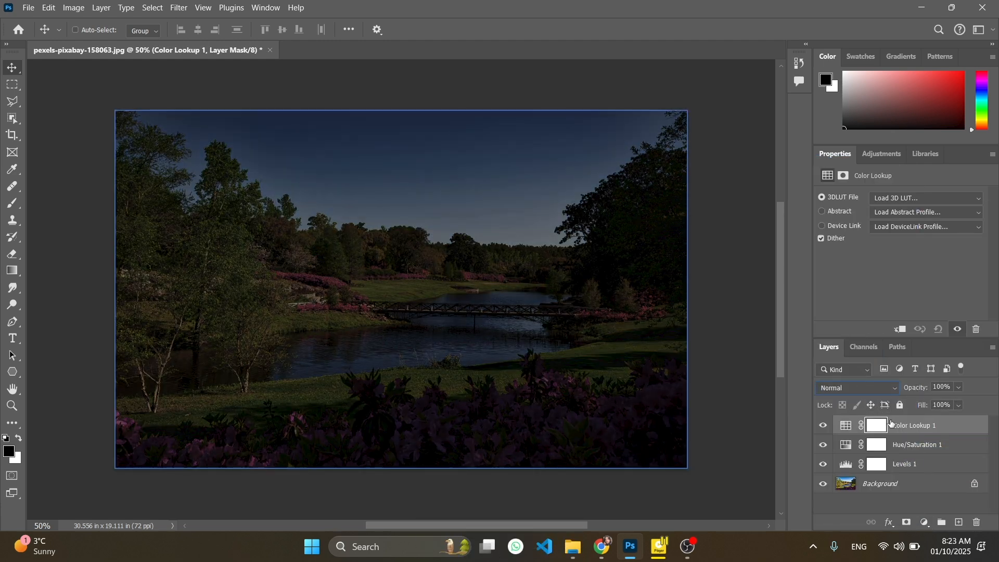
click(906, 198)
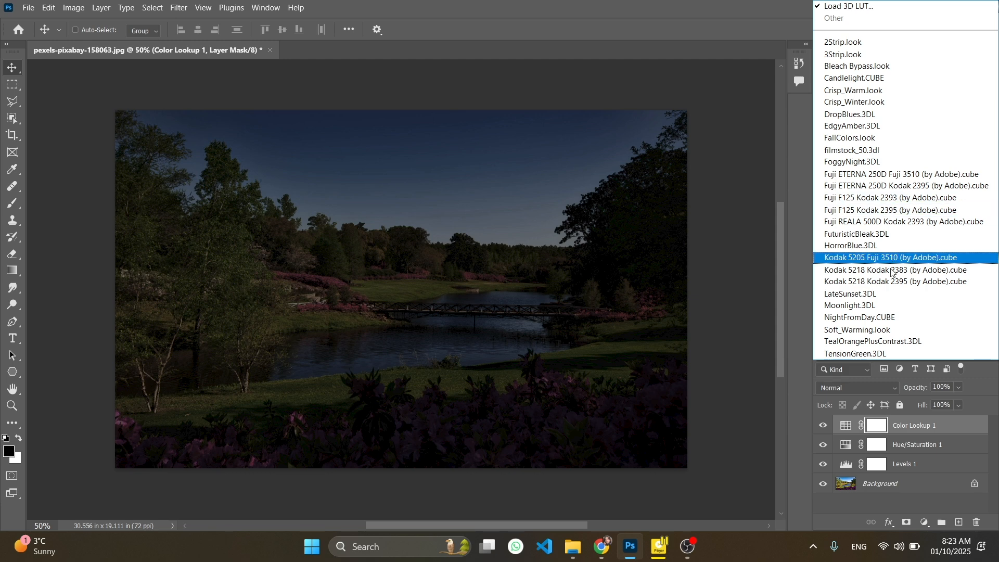
click(882, 316)
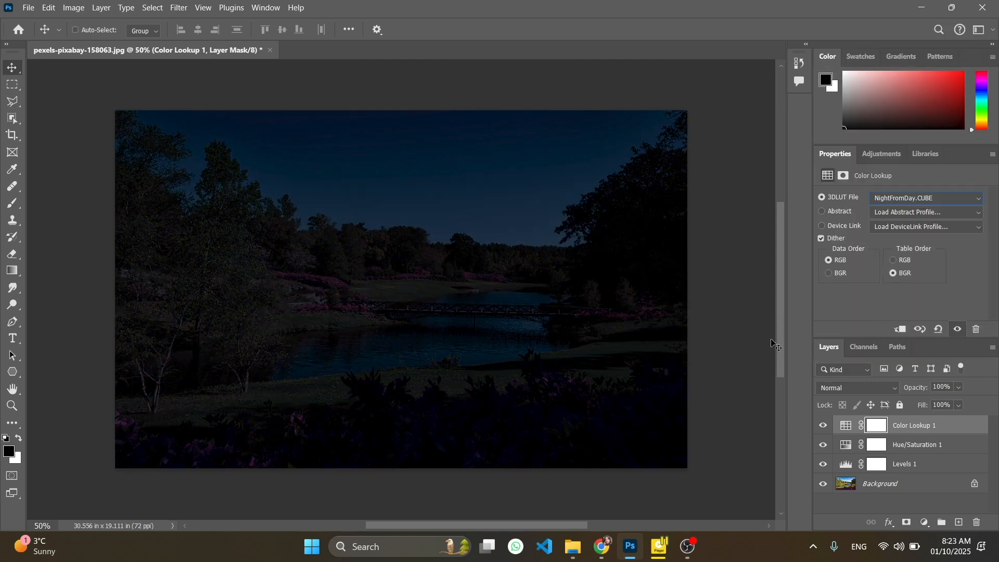
Slightly raise the saturation in the existing Hue/Saturation adjustment layer
click(877, 445)
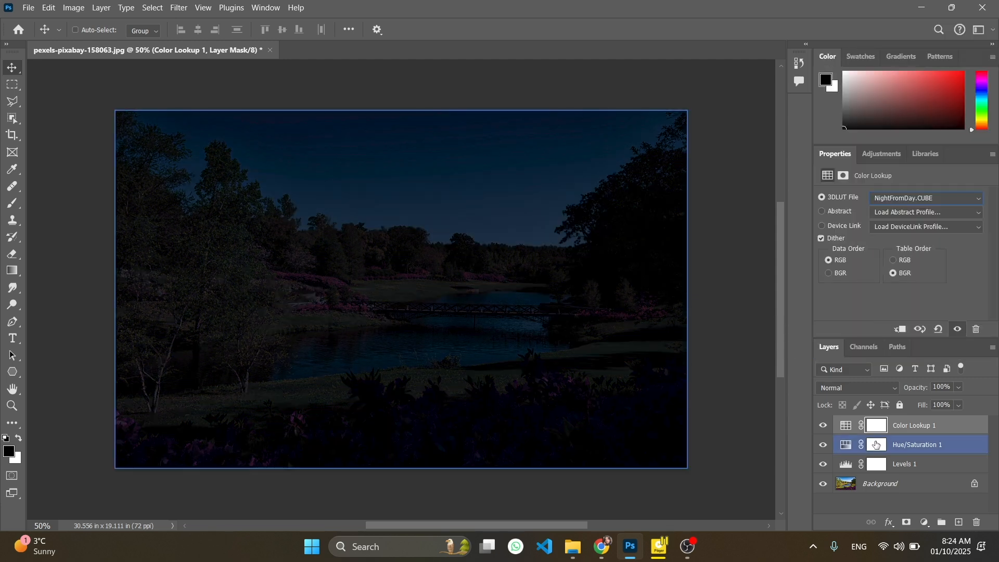
click(843, 445)
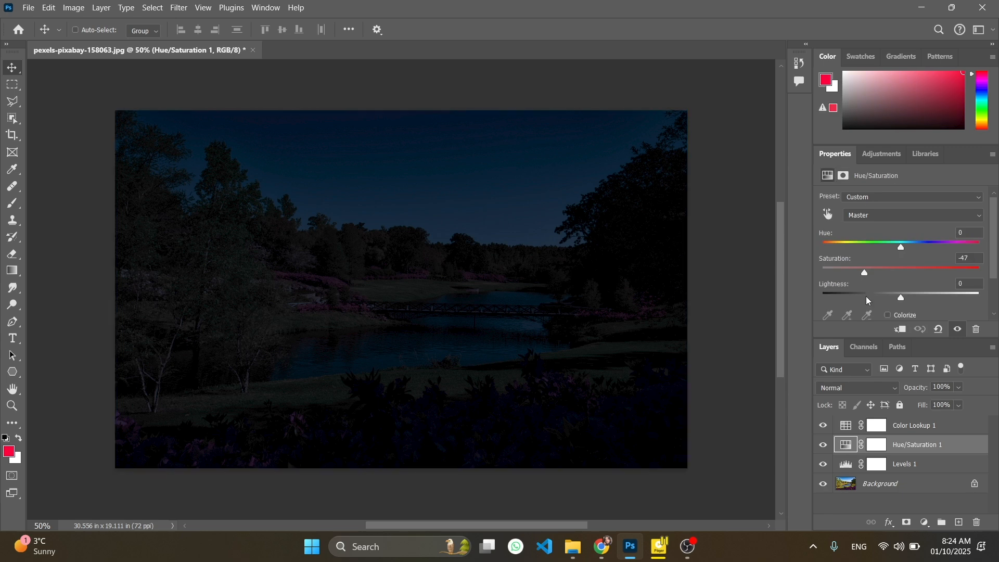
drag(863, 272, 869, 273)
Readjust the Levels layer to midtones 0.50 and output white level 94
click(876, 464)
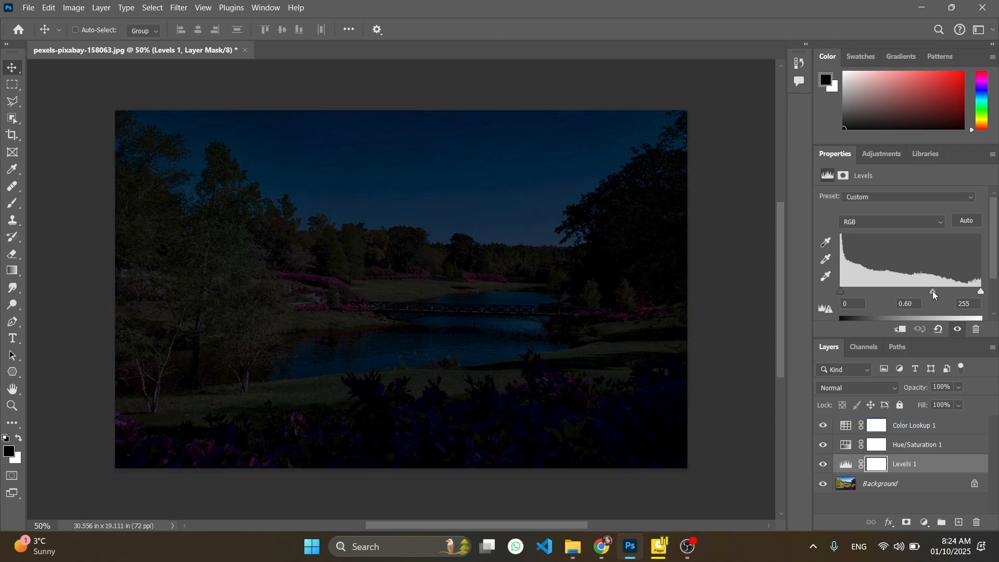
drag(938, 292, 941, 291)
scroll(945, 288, down, 2)
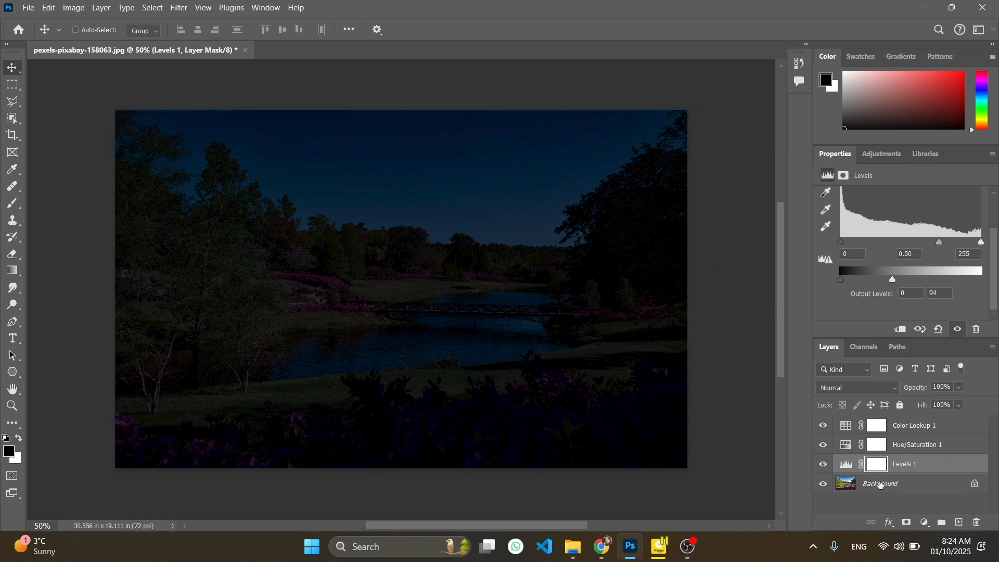
click(882, 484)
click(29, 9)
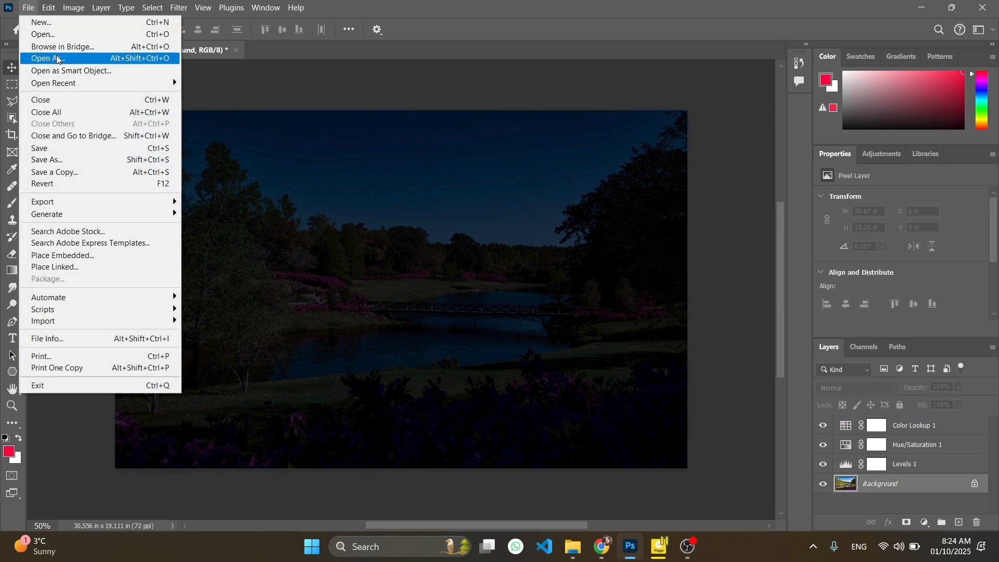
click(60, 36)
drag(390, 136, 393, 225)
click(250, 212)
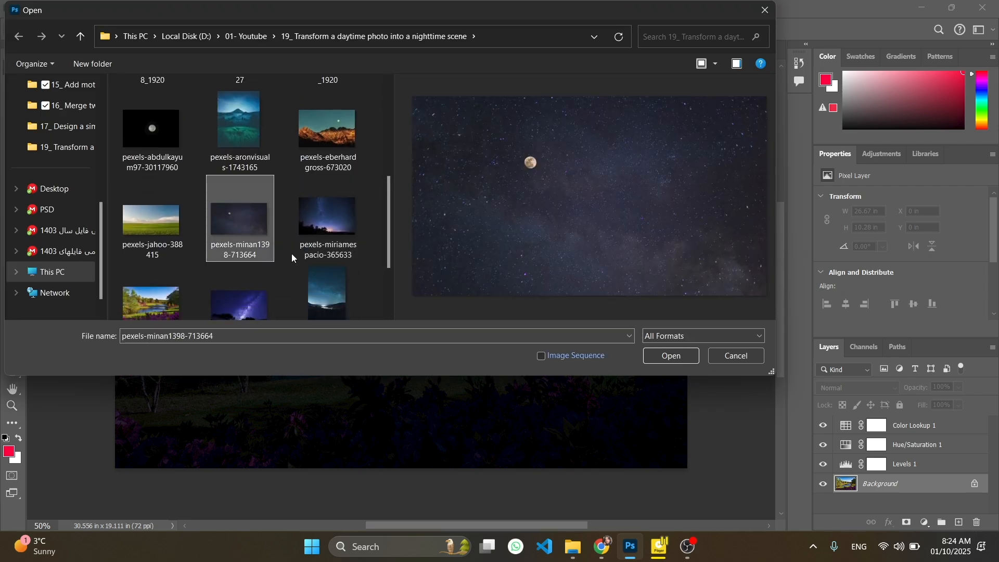
click(654, 360)
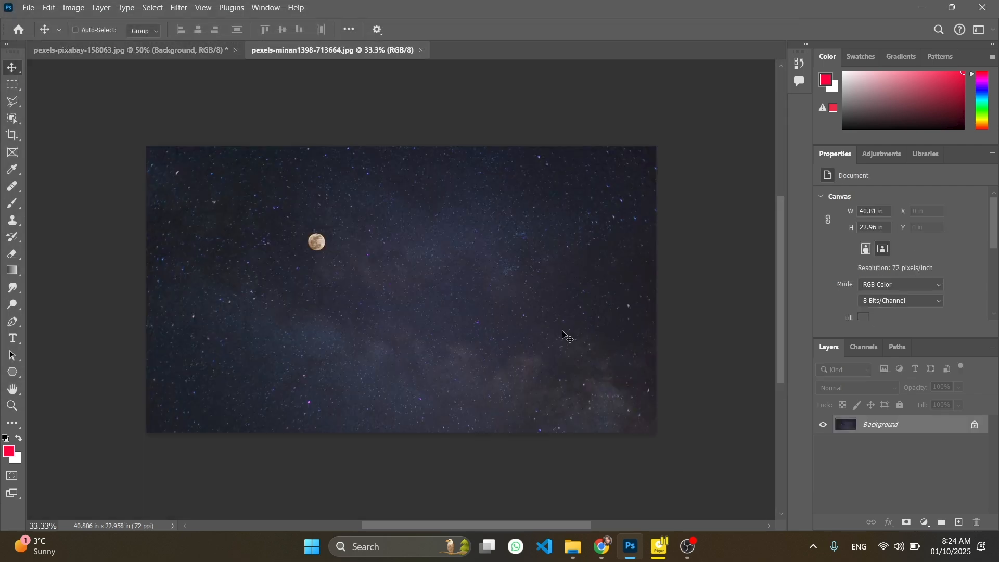
Copy the starry sky image into the landscape document and place its layer above the Color Lookup adjustment
drag(385, 209, 153, 53)
drag(415, 170, 491, 352)
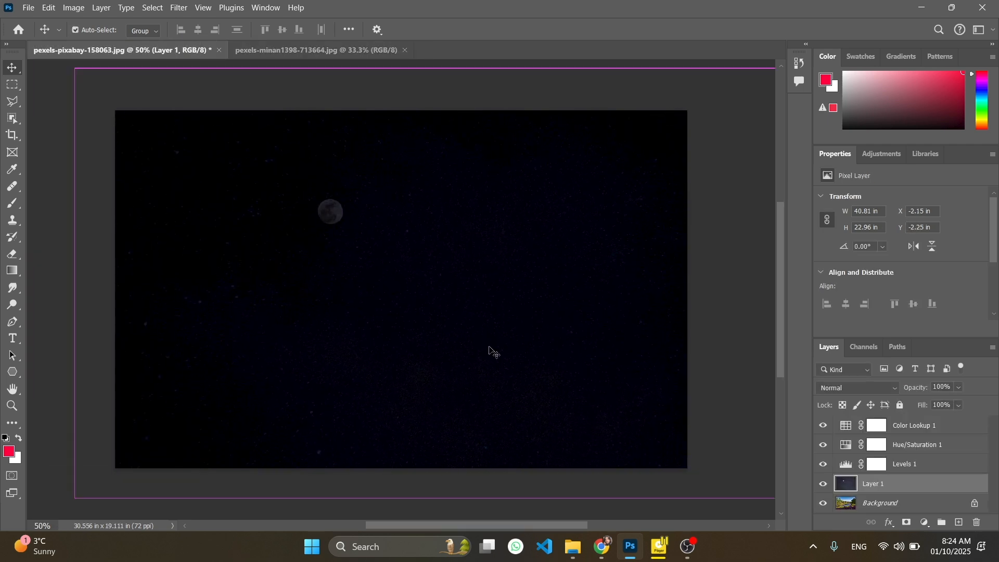
key(ctrl+t)
drag(913, 415, 912, 417)
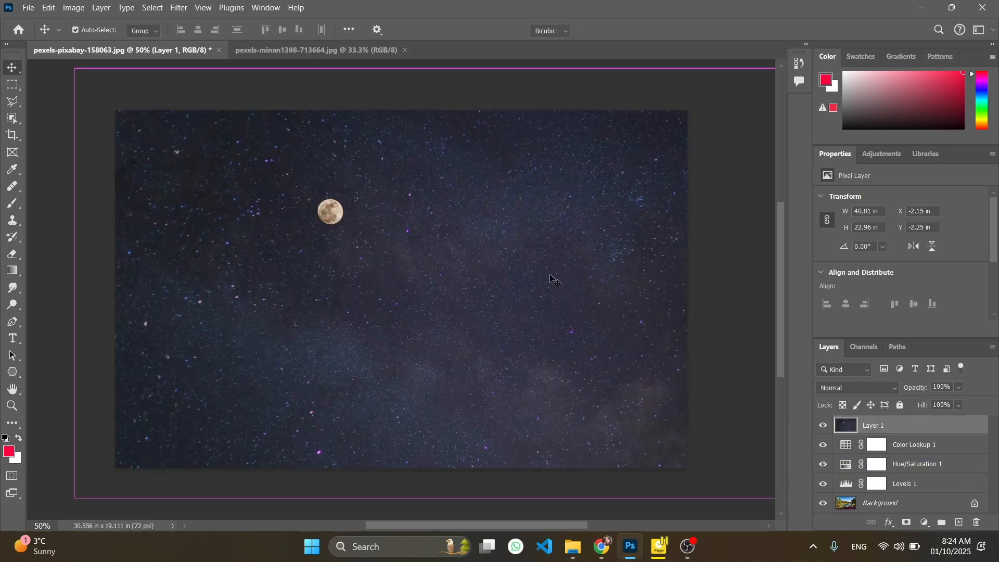
Scale the starry sky layer to about 31.5 by 17.74 in and position it over the full width of the landscape's upper part
key(ctrl+t)
drag(75, 498, 183, 437)
drag(448, 358, 404, 338)
drag(137, 412, 117, 424)
drag(407, 364, 396, 364)
key(Return)
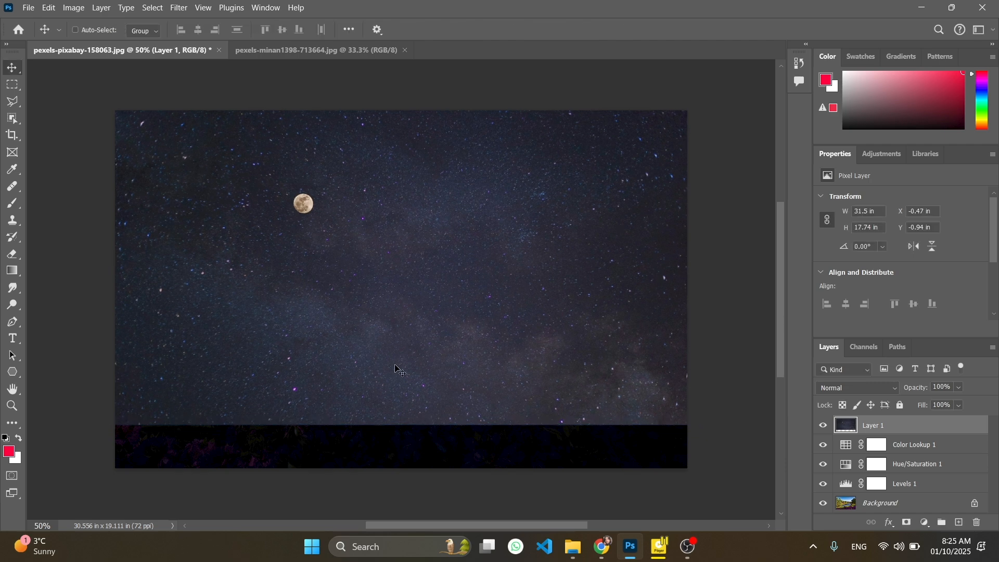
Flip the starry sky layer horizontally so the moon sits on the opposite side
right_click(405, 274)
click(371, 241)
key(ctrl+t)
right_click(369, 222)
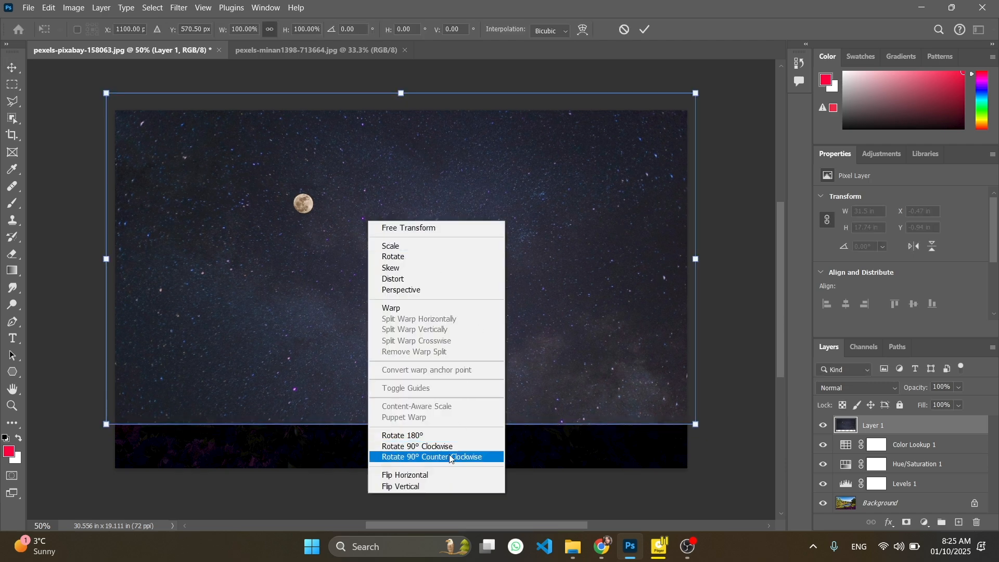
click(442, 475)
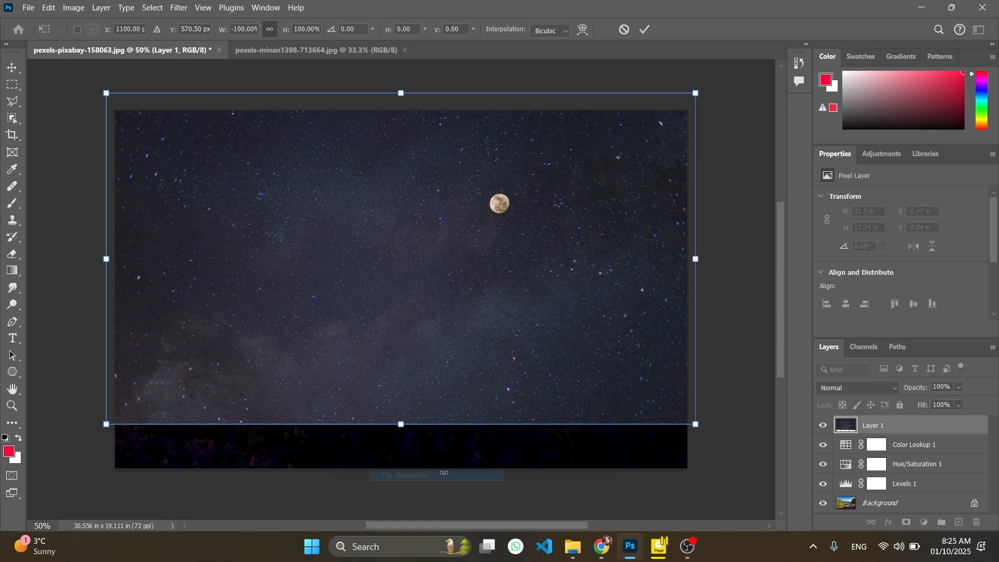
click(645, 30)
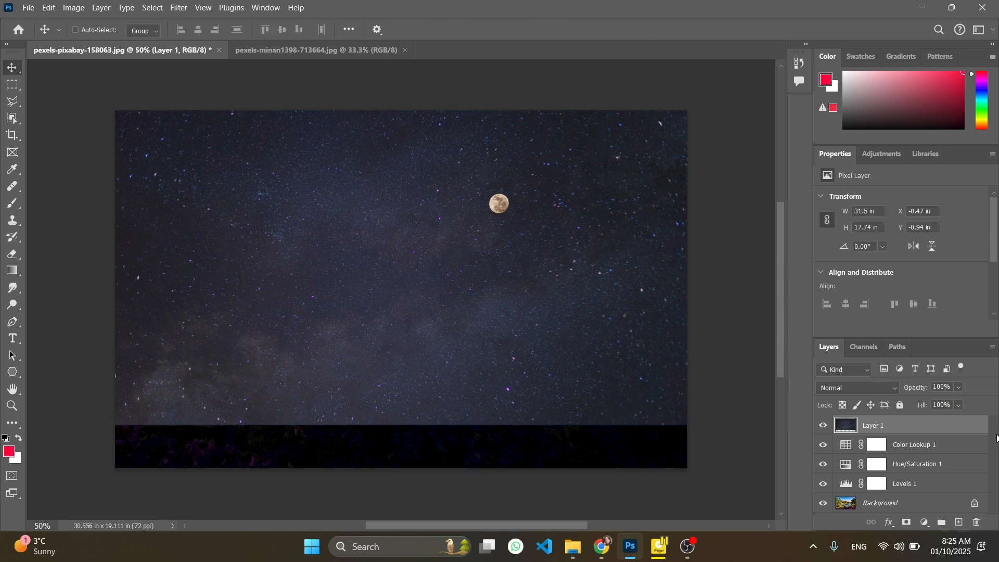
Select the sky of the Background photo with the starry layer hidden, and make the starry layer visible and active again
click(883, 503)
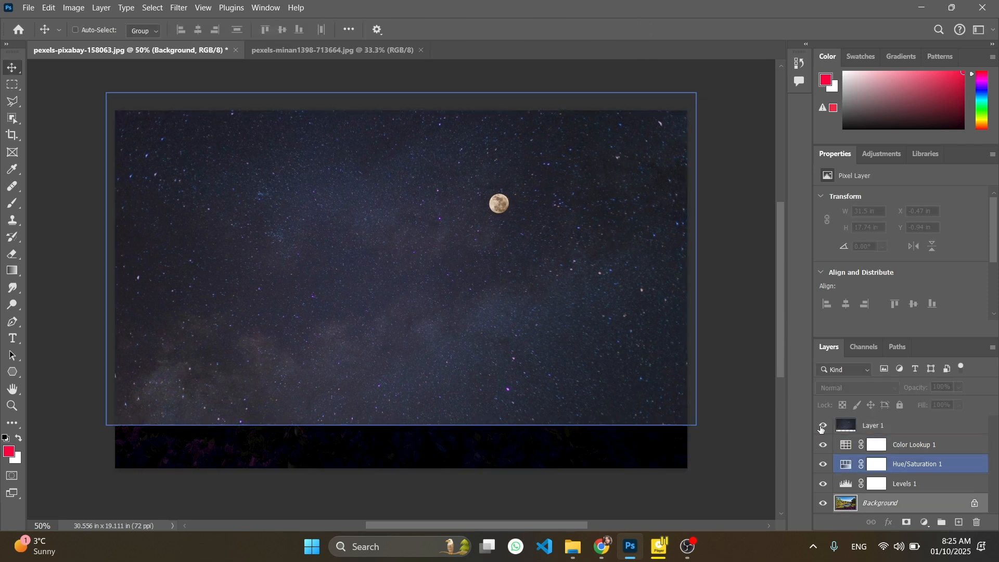
click(823, 426)
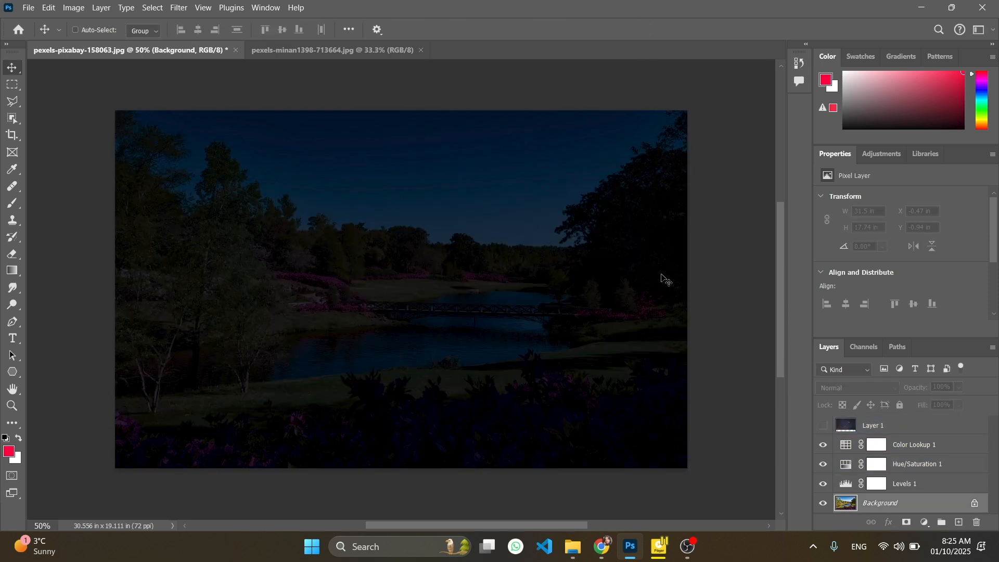
click(49, 8)
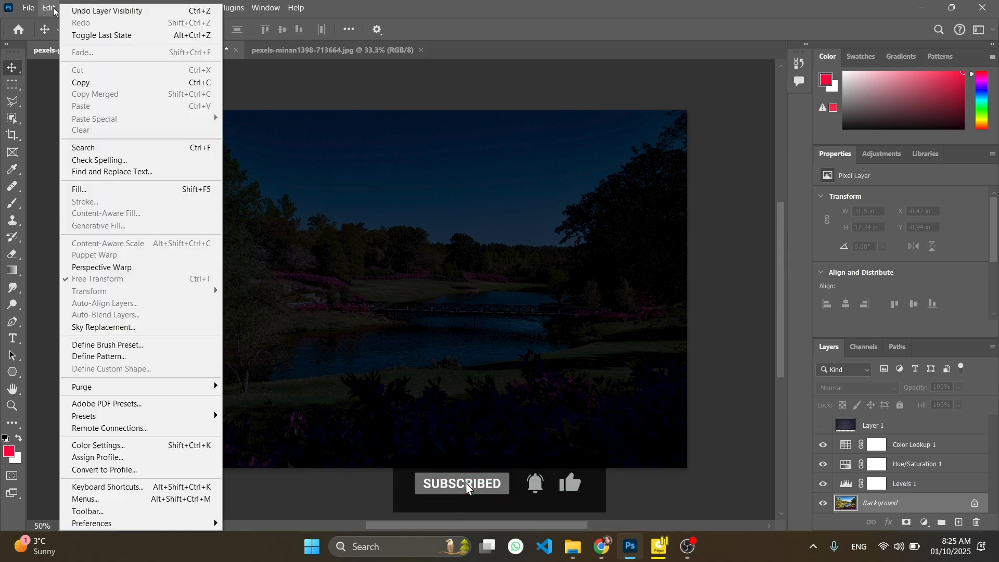
mouse_move(152, 8)
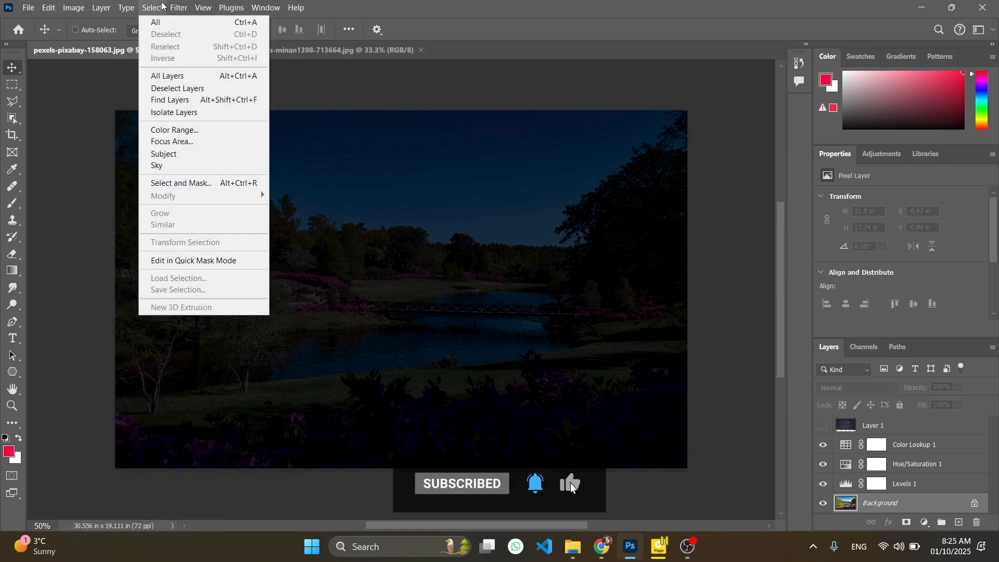
click(185, 167)
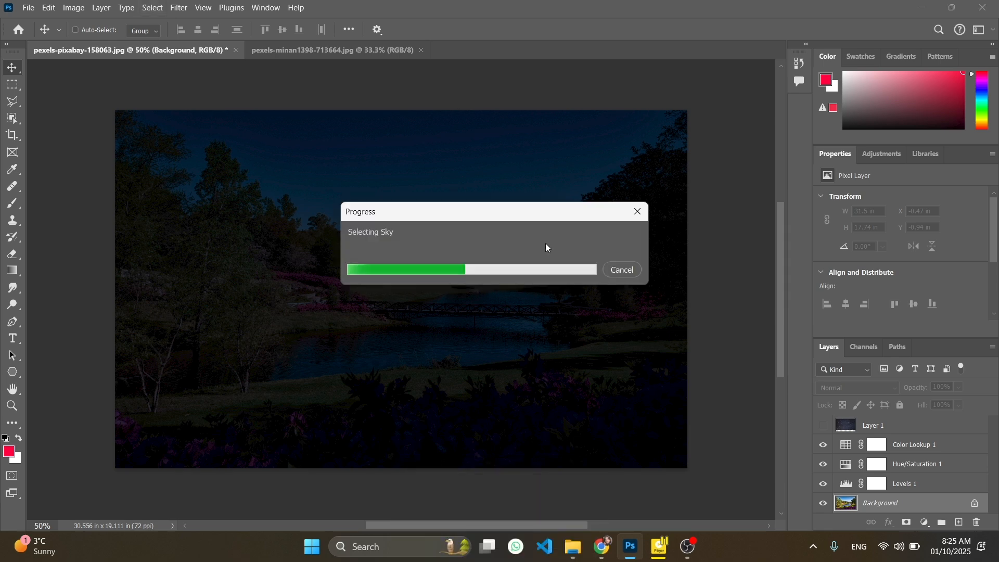
click(822, 425)
click(876, 427)
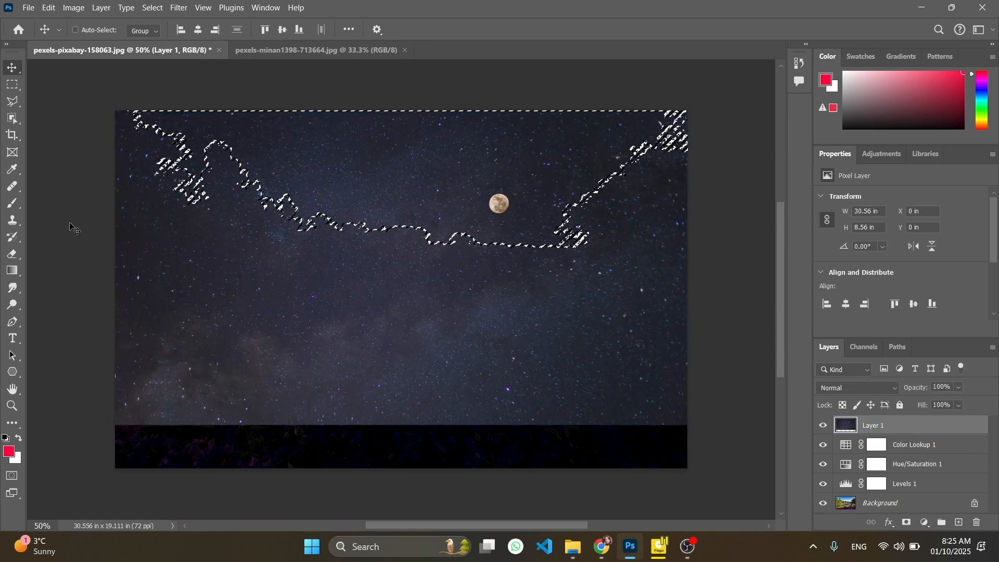
drag(526, 391, 526, 242)
key(ctrl+z)
key(ctrl+z)
key(ctrl+z)
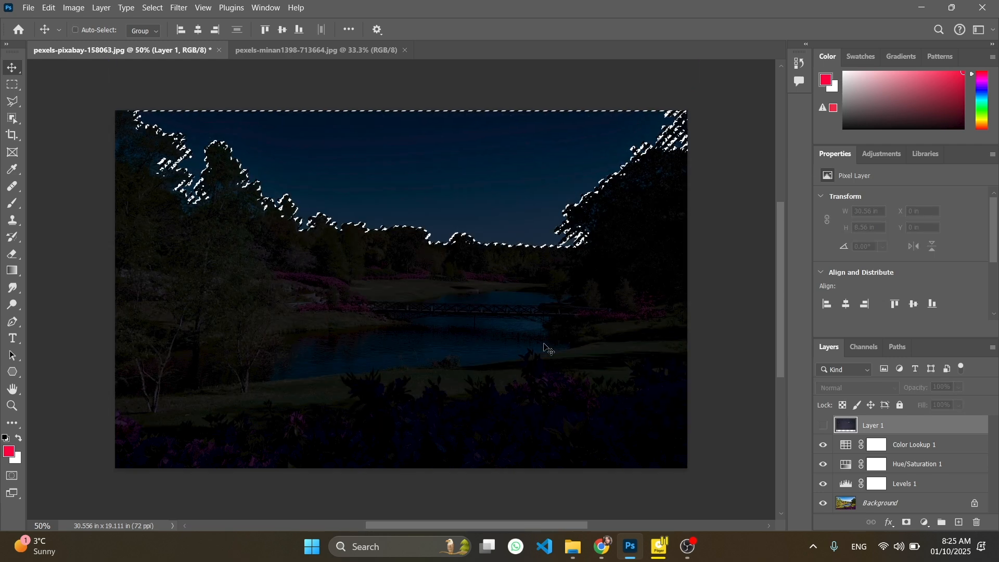
Show the starry sky layer and add a layer mask to it from the sky selection
click(823, 426)
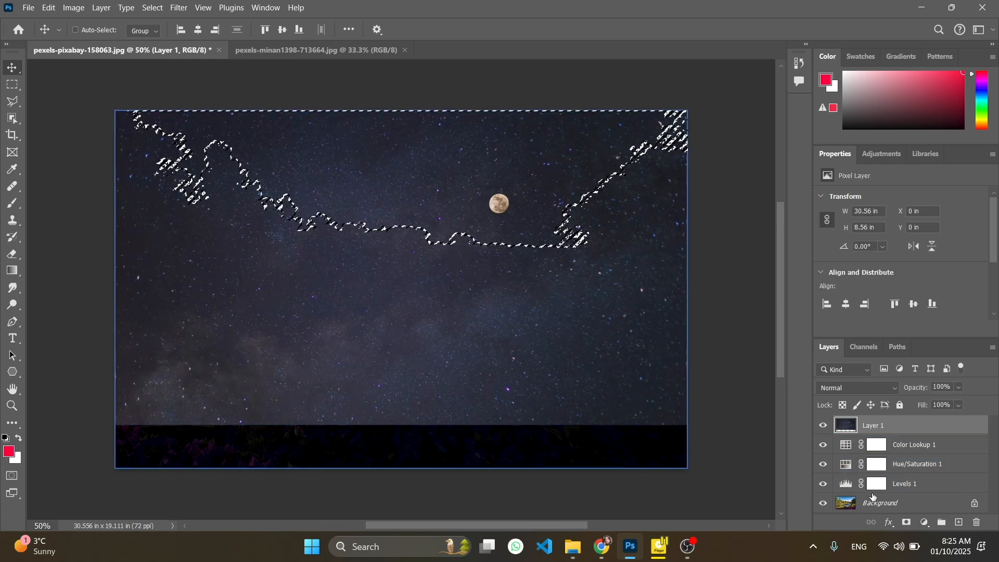
click(906, 523)
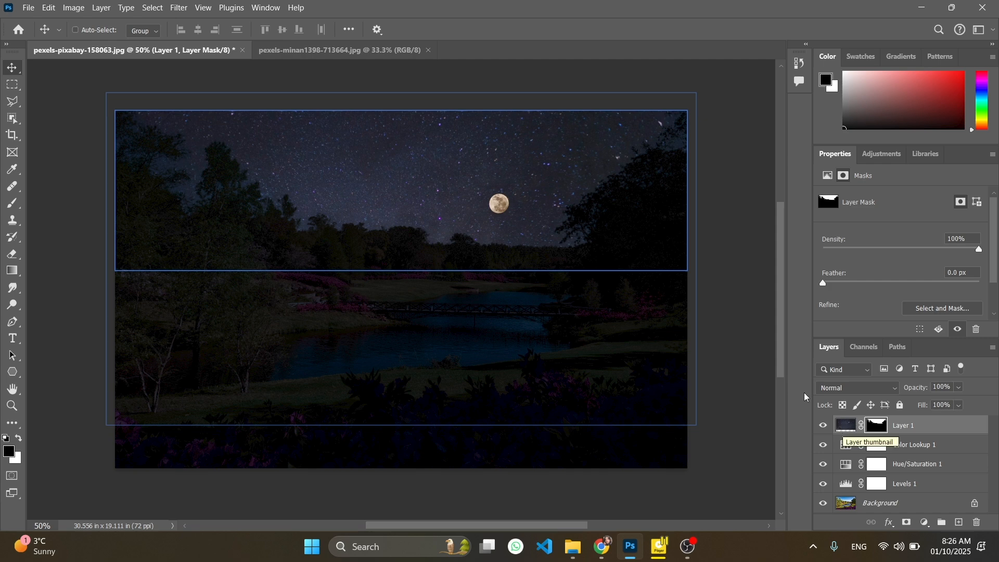
click(340, 50)
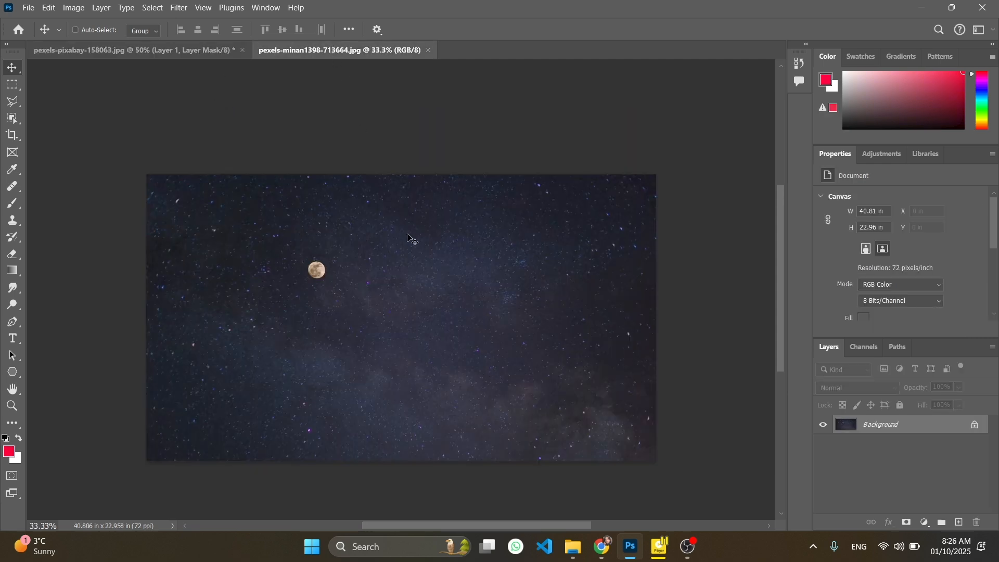
click(193, 52)
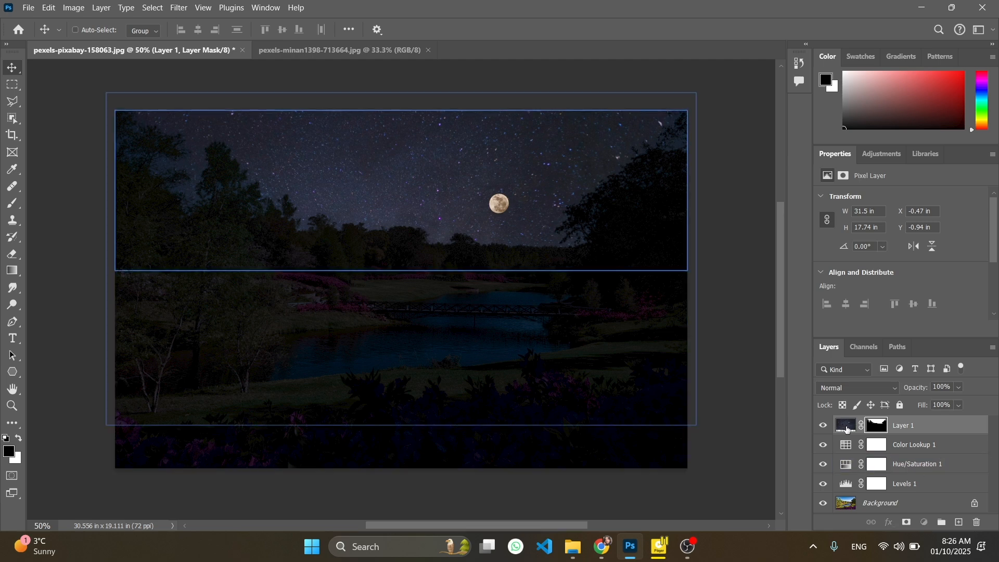
Duplicate the masked starry sky layer and activate the layer mask of the original
drag(846, 429, 961, 524)
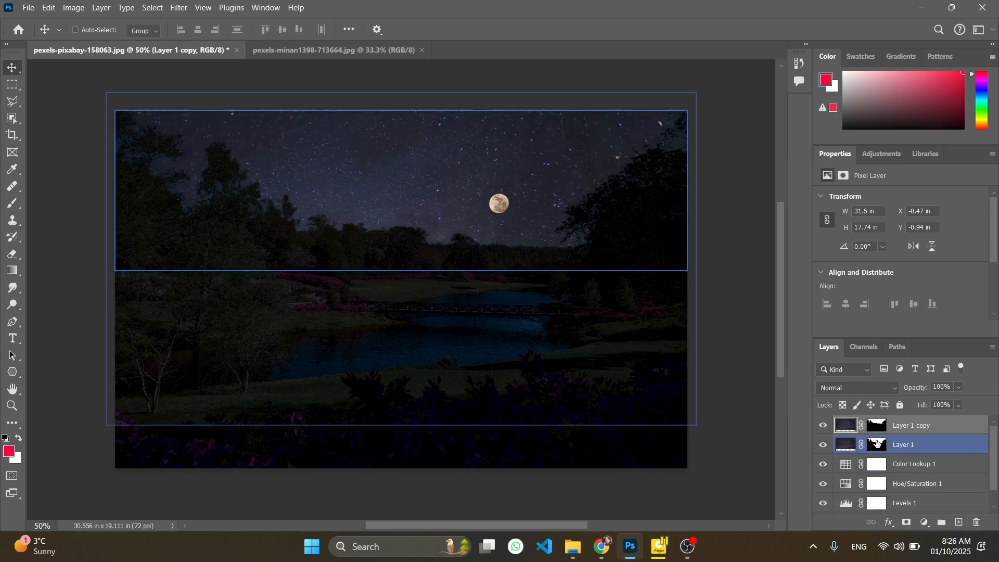
click(878, 443)
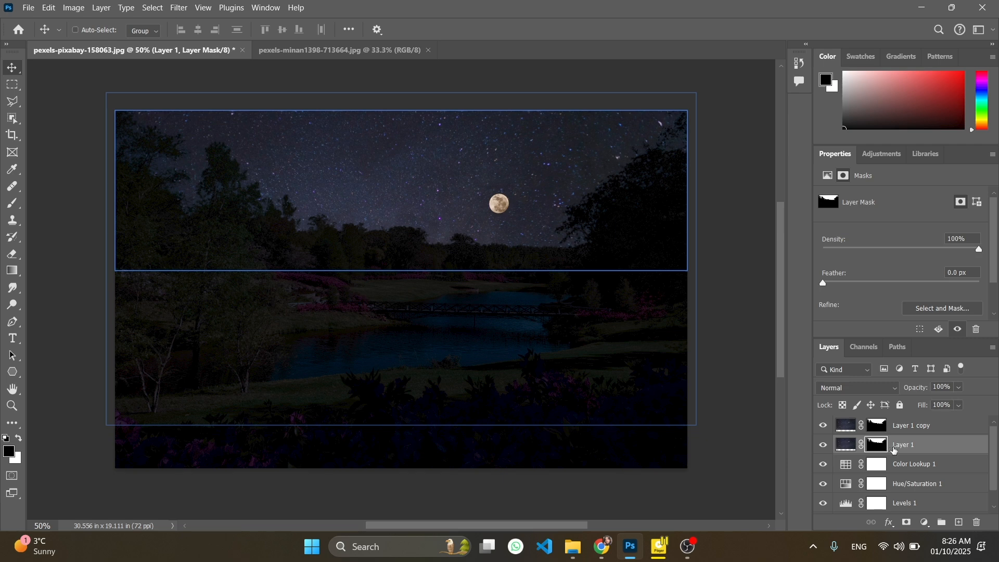
Apply the mask permanently to Layer 1 and flip the layer vertically down over the lake as a reflection about 7.36 in high
click(978, 522)
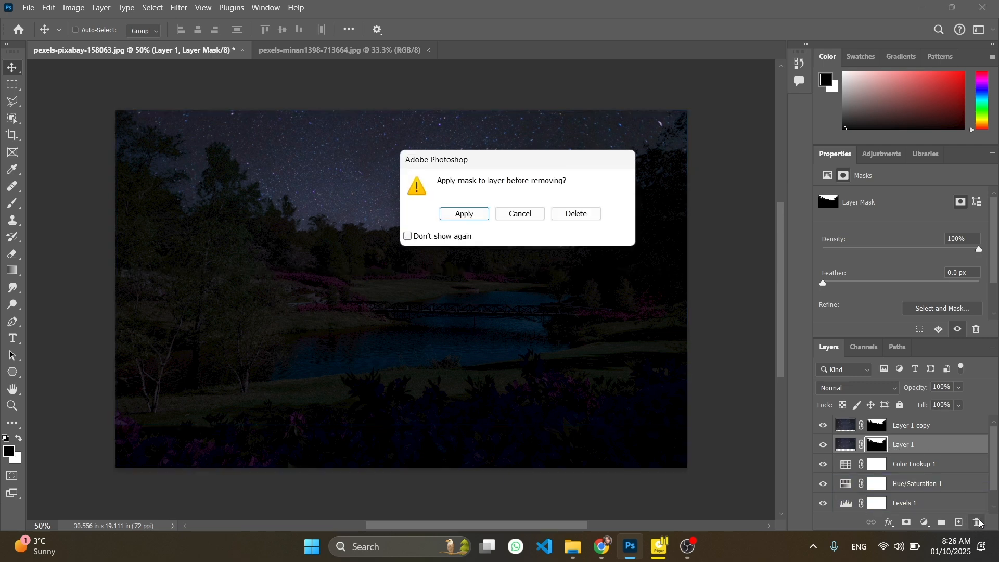
click(459, 214)
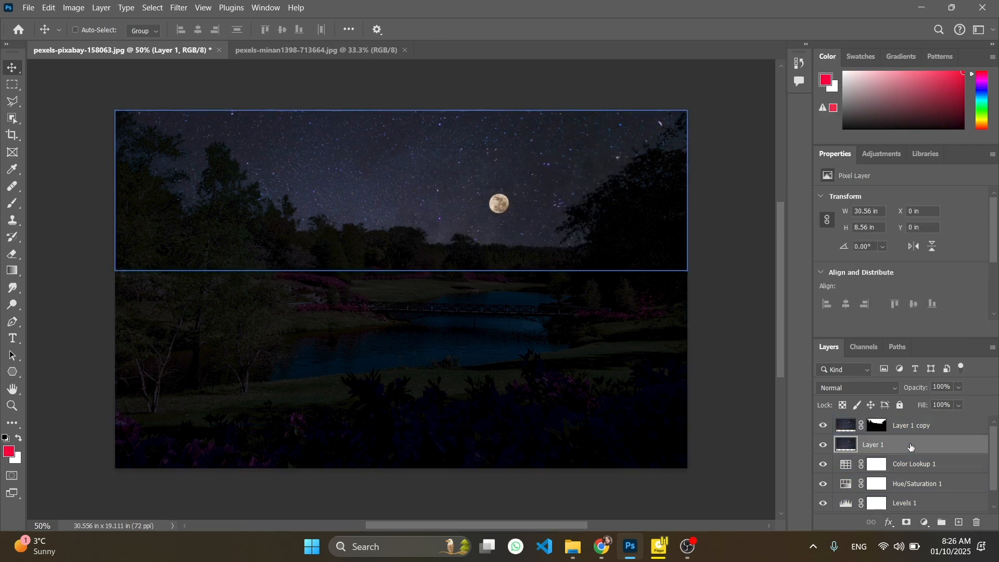
key(ctrl+t)
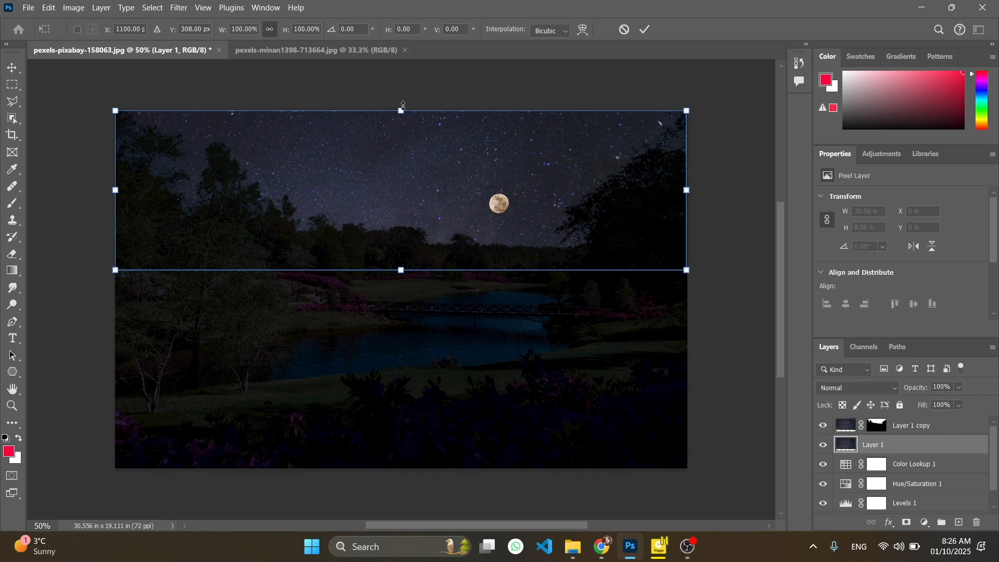
drag(403, 106, 416, 407)
key(Return)
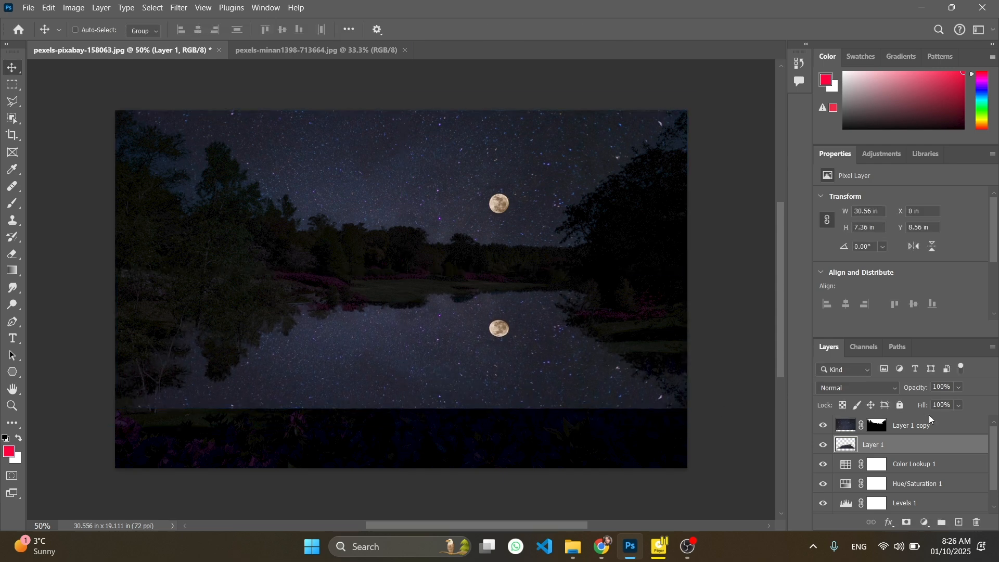
Set the reflected sky layer's fill to 65% and its blend mode to Hard Light
click(957, 406)
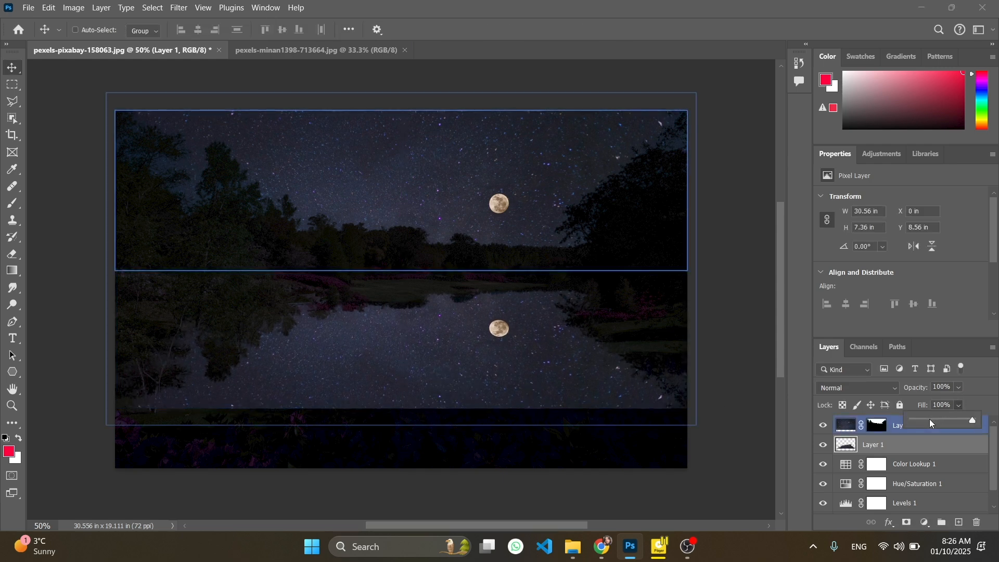
drag(957, 417, 950, 420)
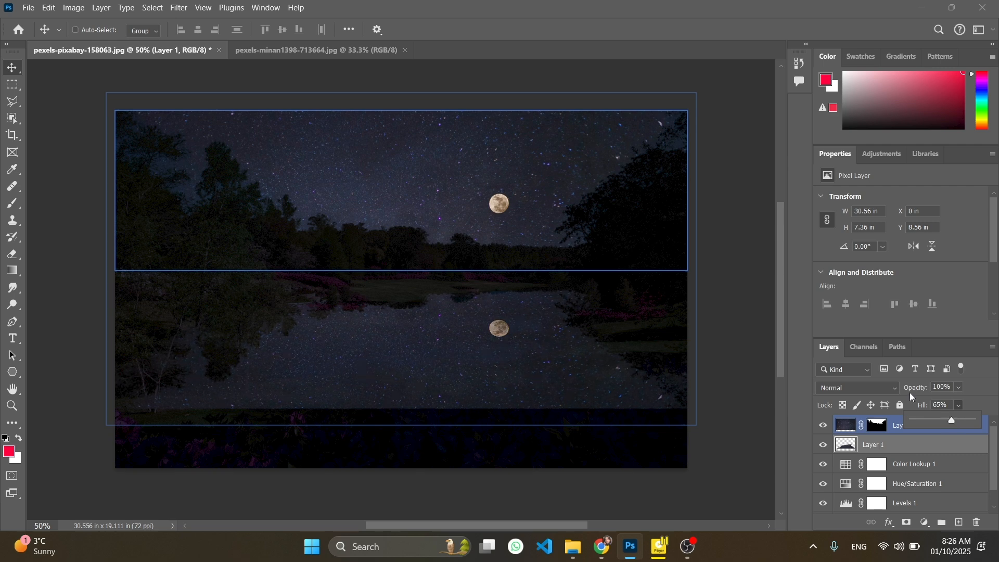
click(874, 389)
click(872, 390)
click(860, 386)
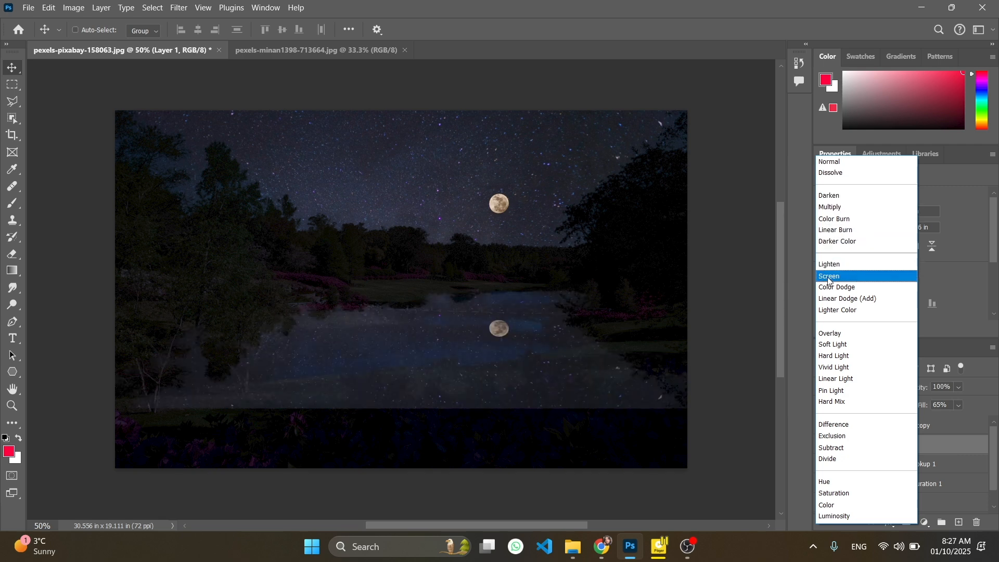
click(835, 359)
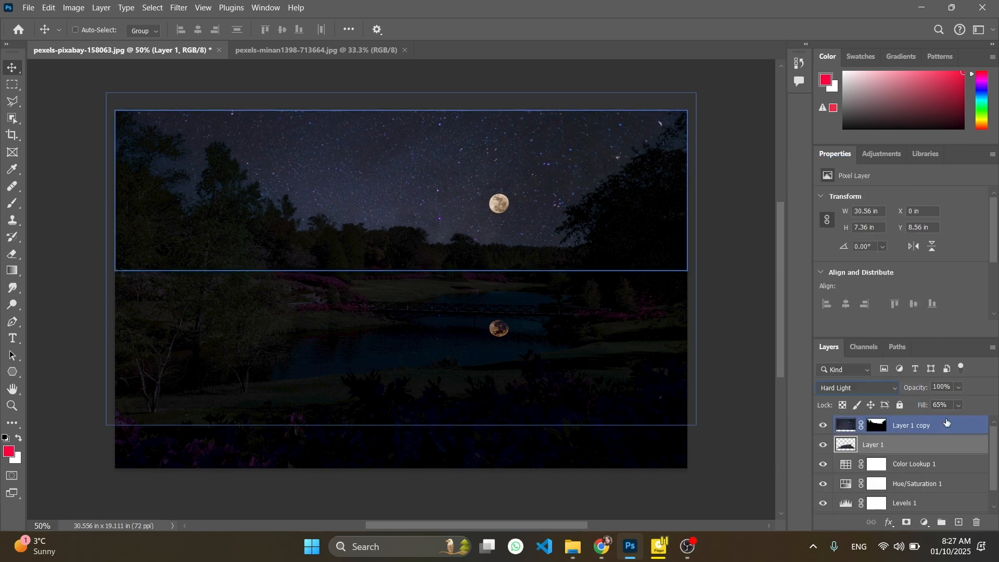